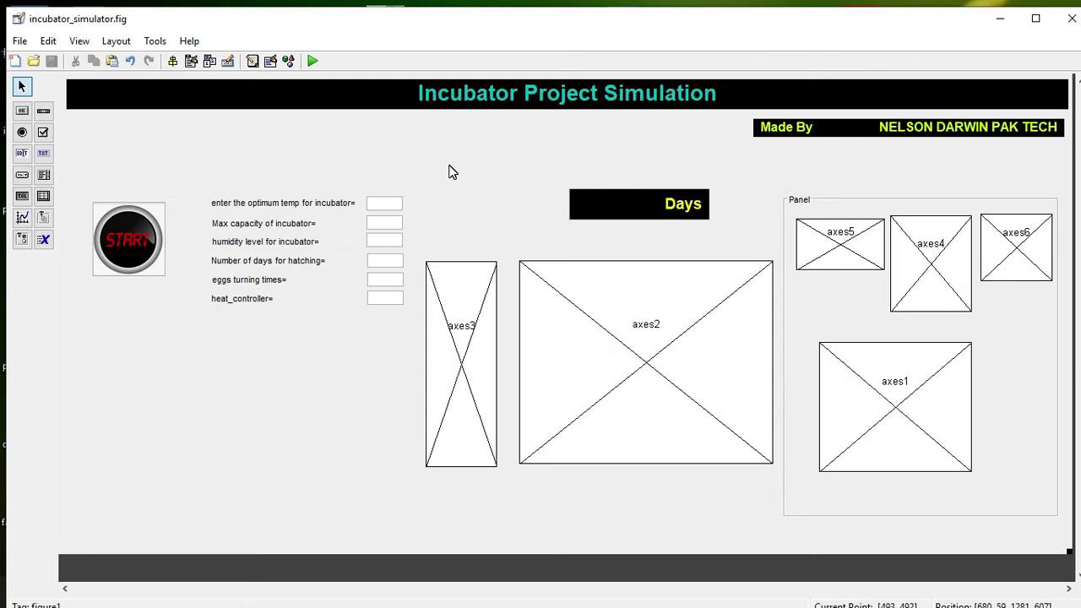
Run the incubator GUI as a live figure, minimize GUIDE, and nudge the window upward
left_click(312, 60)
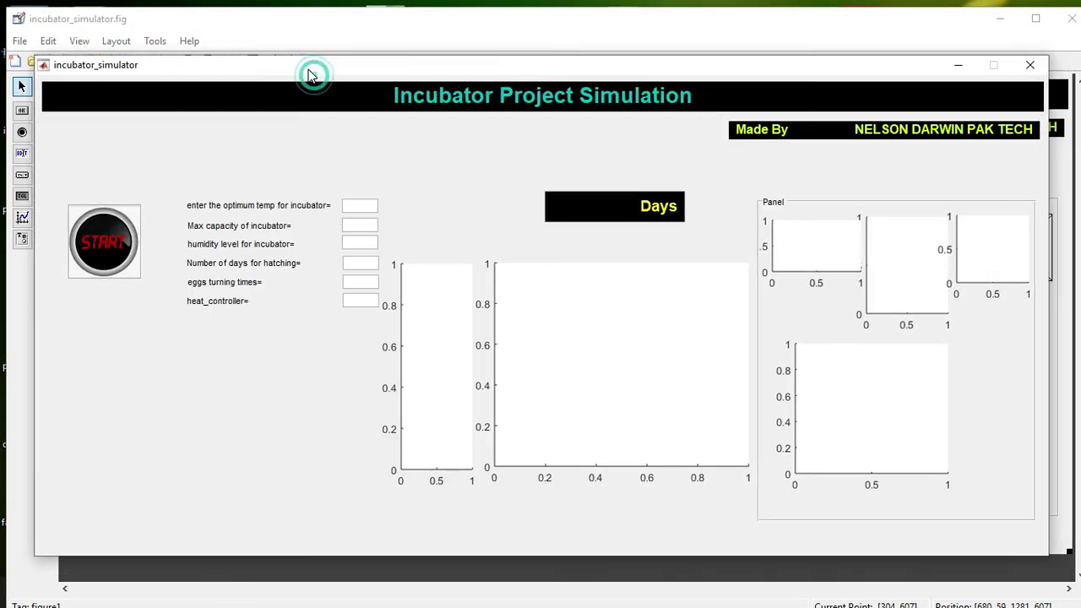
left_click(1003, 24)
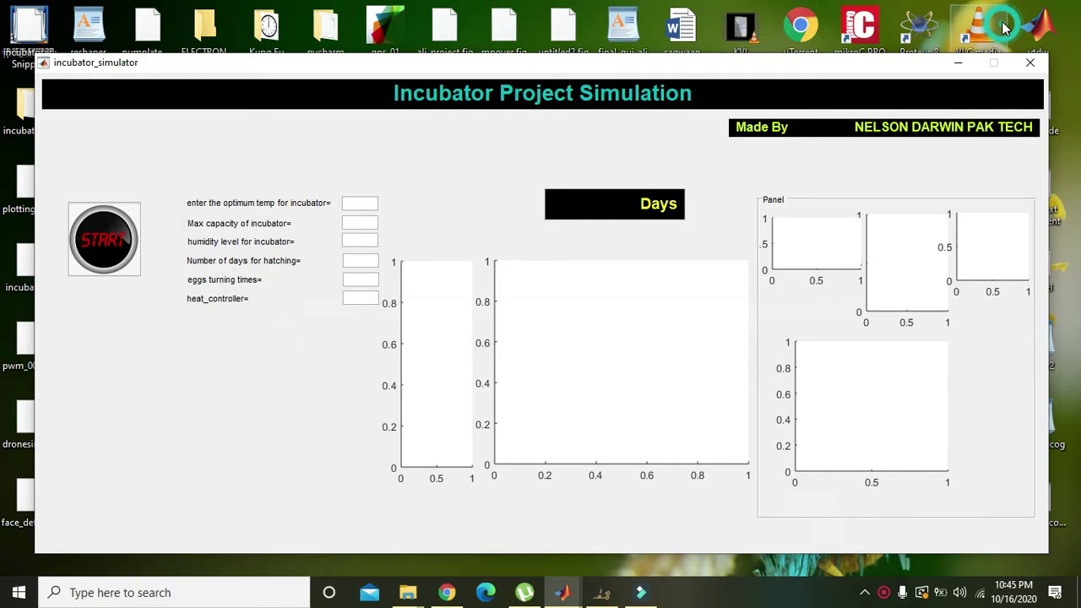
mouse_move(895, 64)
left_mouse_down()
mouse_move(891, 52)
mouse_move(902, 51)
left_mouse_up()
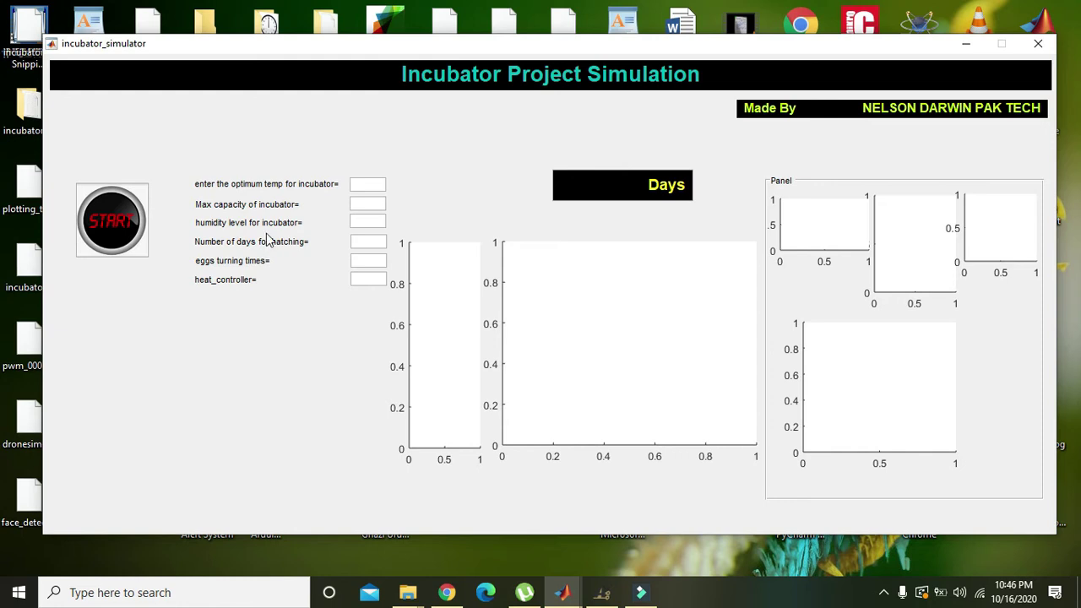
Enter optimum temperature 38, maximum capacity 4 and humidity 41%
left_click(375, 182)
type("38")
left_click(375, 204)
type("4")
left_click(365, 222)
type("1")
type("%")
left_click(367, 240)
left_click_drag(377, 221, 370, 221)
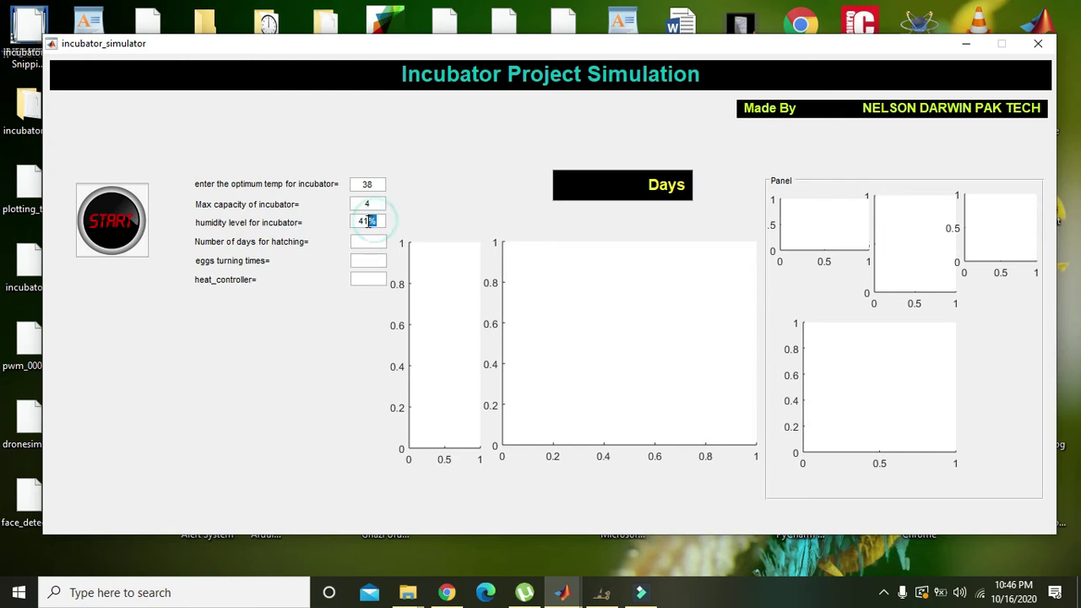
Enter 21 hatching days, 6 egg turns and heat controller w1209
left_click(367, 241)
type("2")
type("1")
left_click(369, 264)
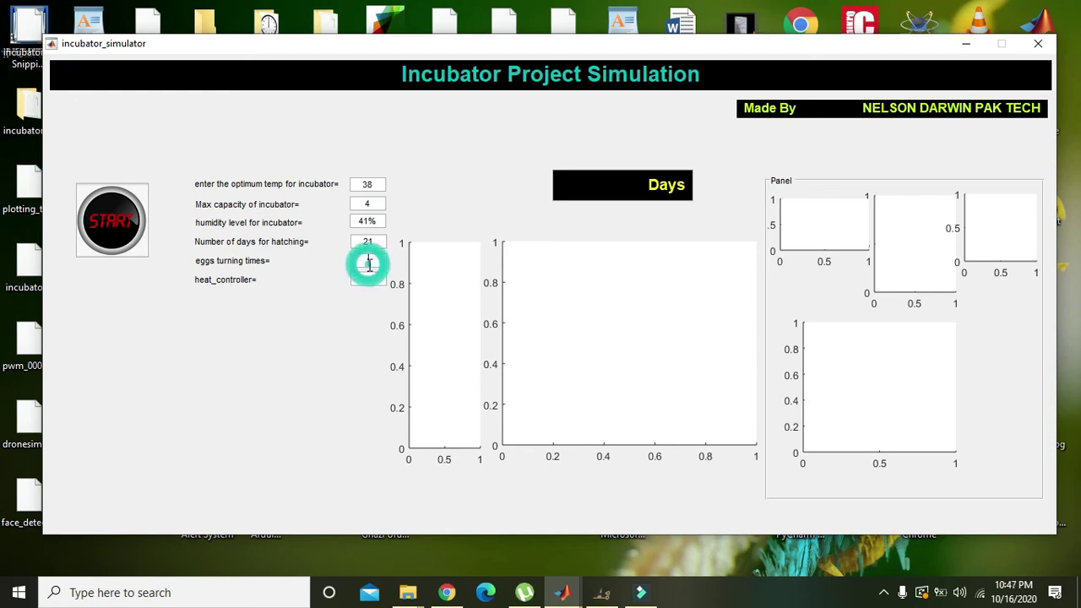
type("6")
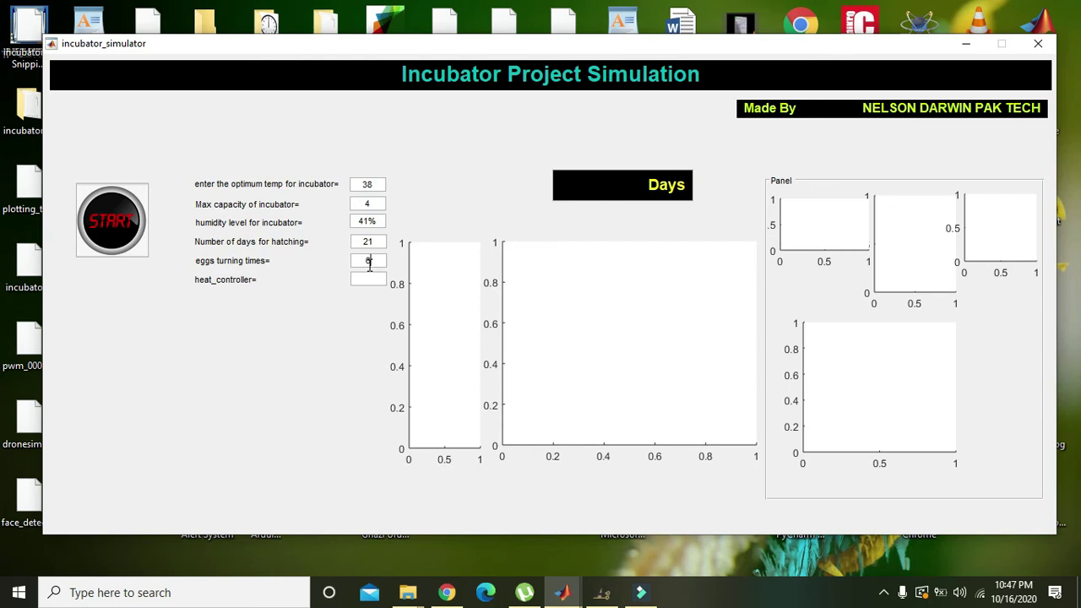
left_click(370, 279)
type("w")
type("12")
type("09")
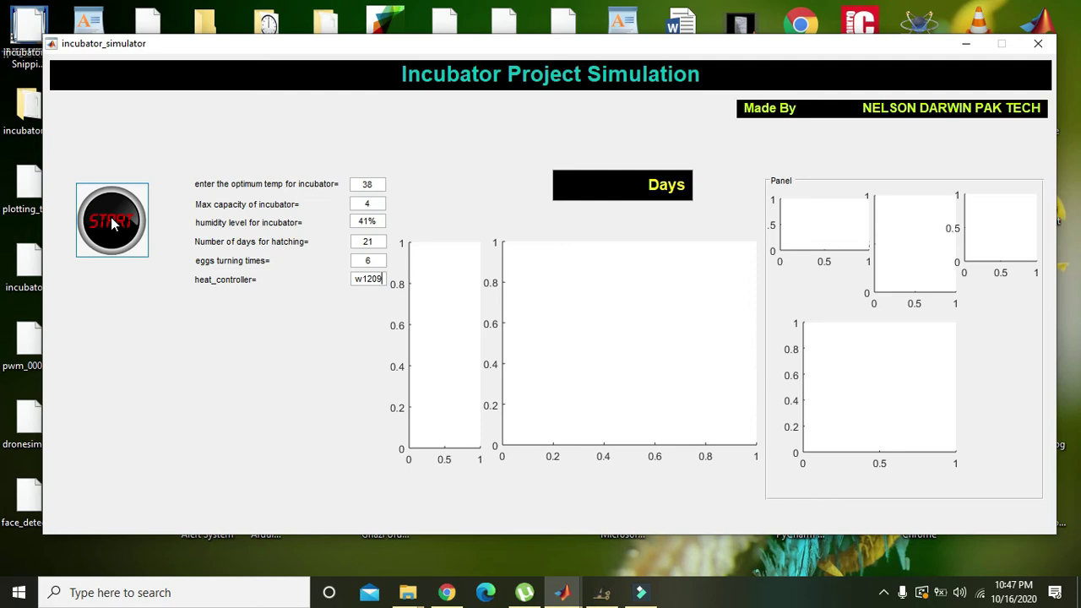
Start the incubator simulation and let it run through all 21 days until the chicks hatch
left_click(370, 206)
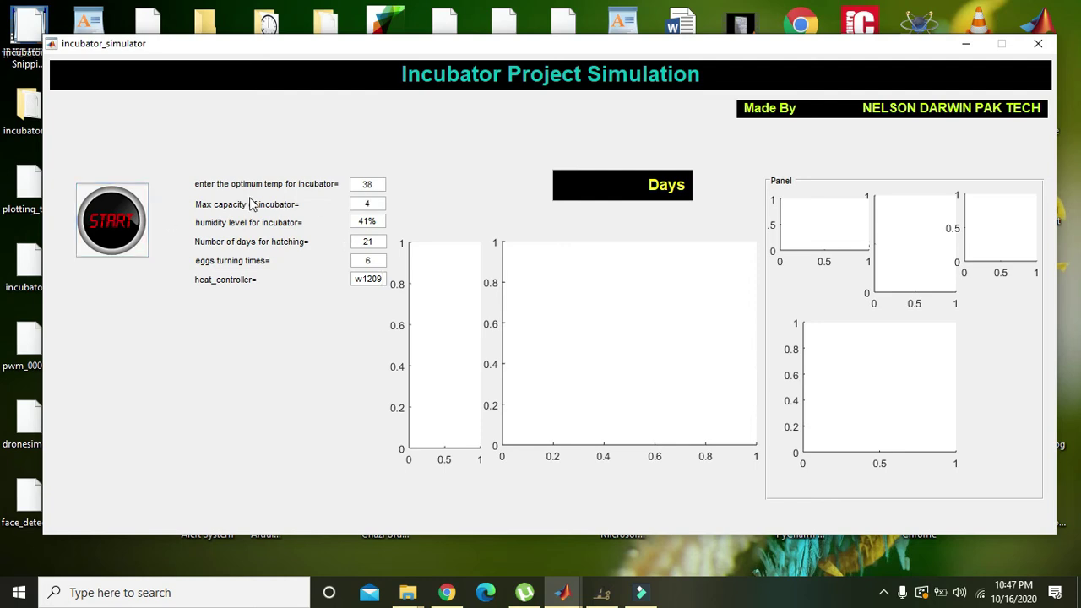
left_click(113, 221)
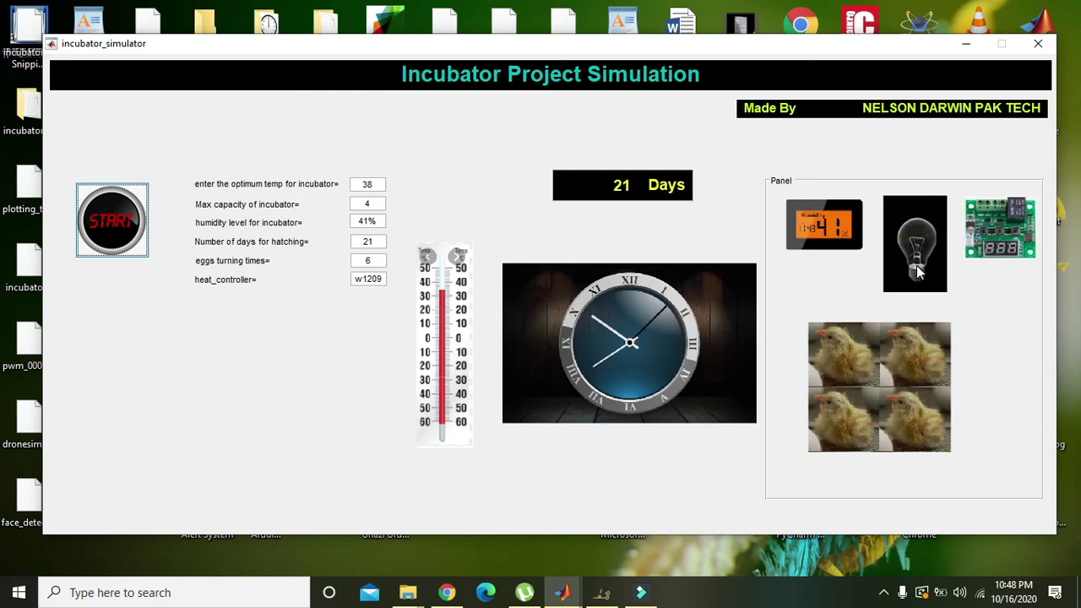
left_click(625, 185)
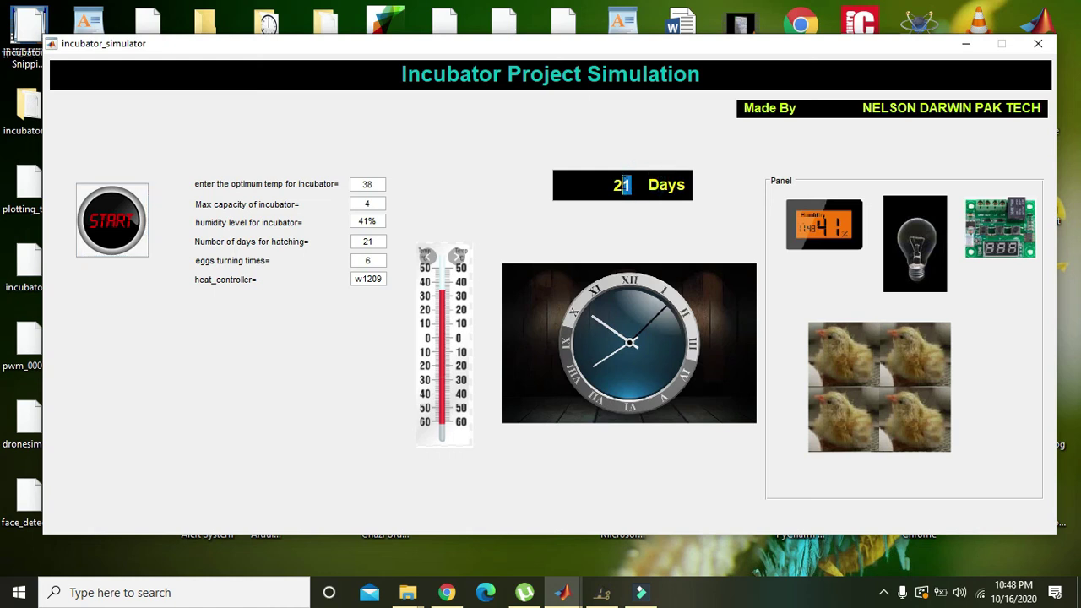
left_click_drag(626, 185, 615, 185)
left_click(592, 157)
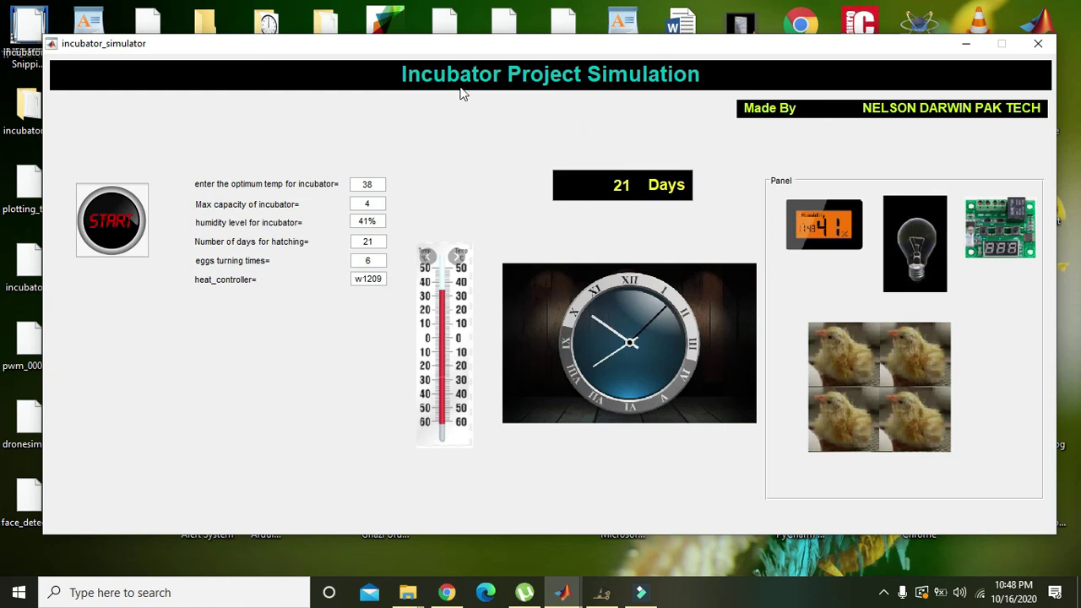